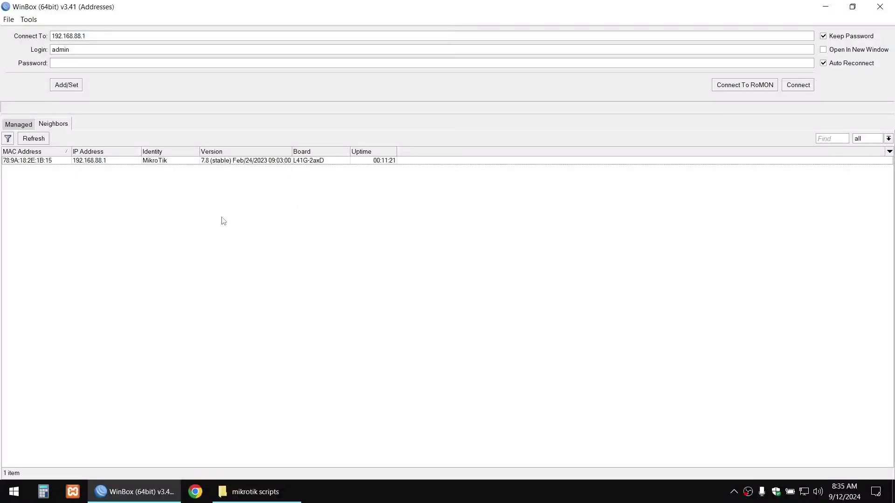
# Step: Bring up the mikrotik scripts folder over the Neighbors list with Change IP Address Auto.txt selected
pyautogui.click(100, 166)
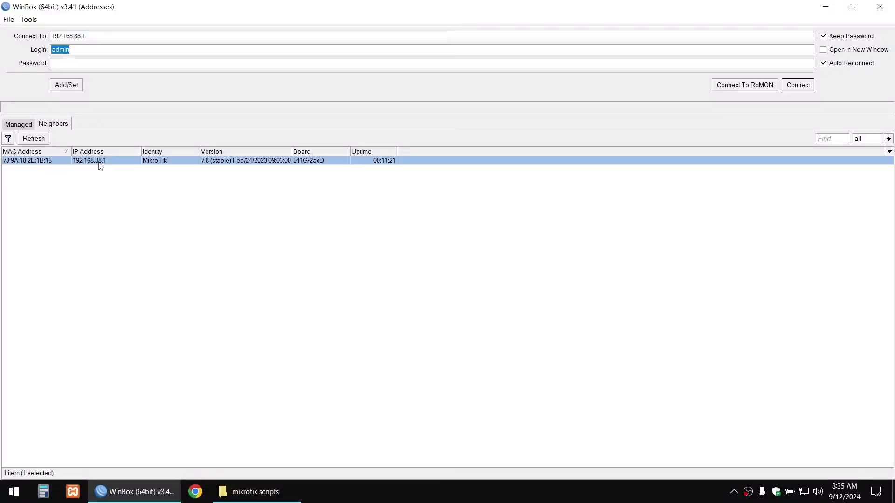
pyautogui.click(125, 199)
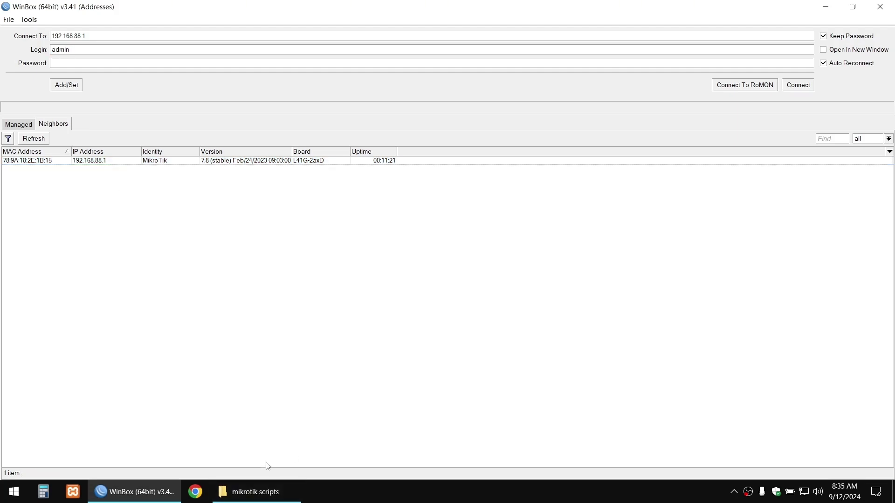
pyautogui.click(255, 492)
pyautogui.click(292, 170)
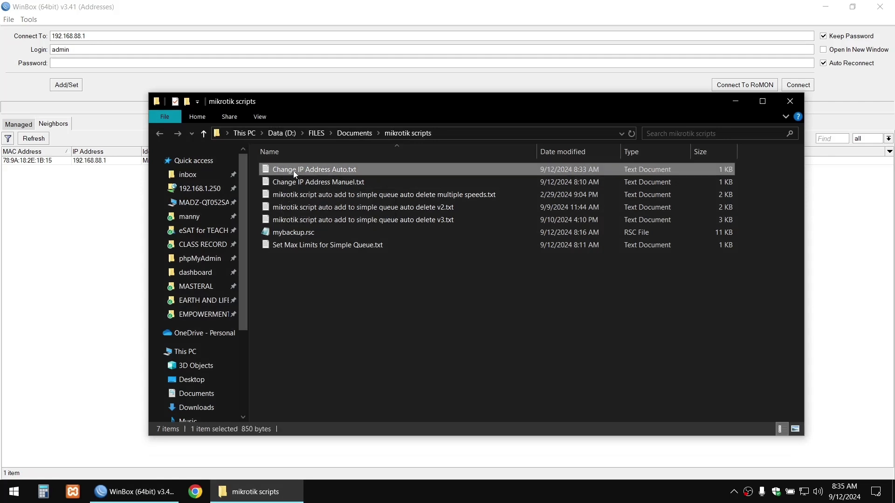
pyautogui.moveTo(362, 99); pyautogui.dragTo(390, 191)
# Step: Open Change IP Address Auto.txt in Notepad, change its address to 192.168.88.1, and snap it right
pyautogui.doubleClick(381, 257)
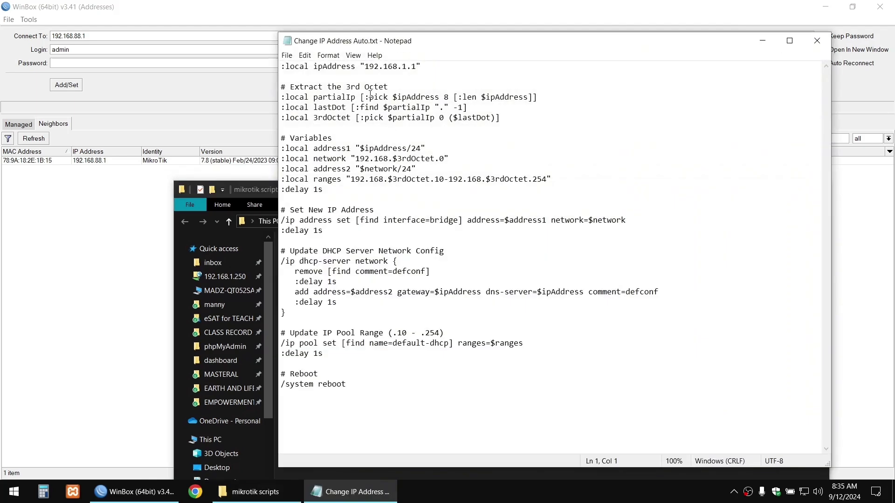
pyautogui.moveTo(366, 67); pyautogui.dragTo(406, 67)
pyautogui.write('88')
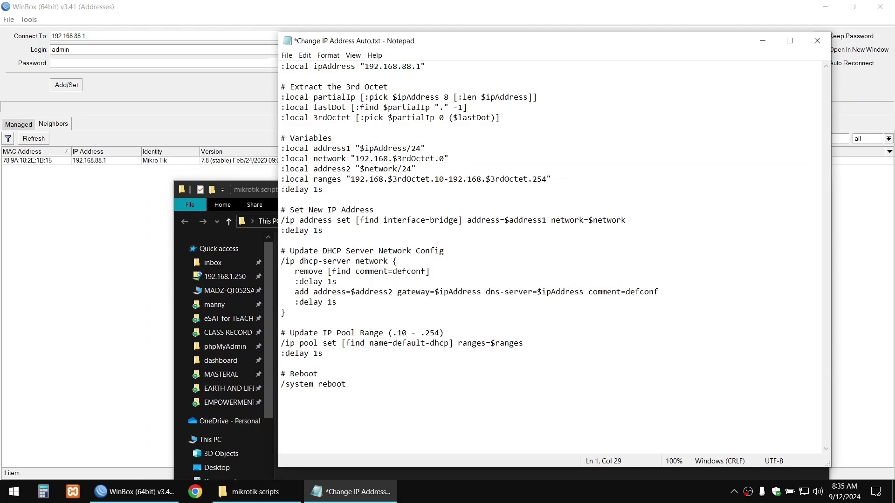
pyautogui.moveTo(364, 66); pyautogui.dragTo(422, 67)
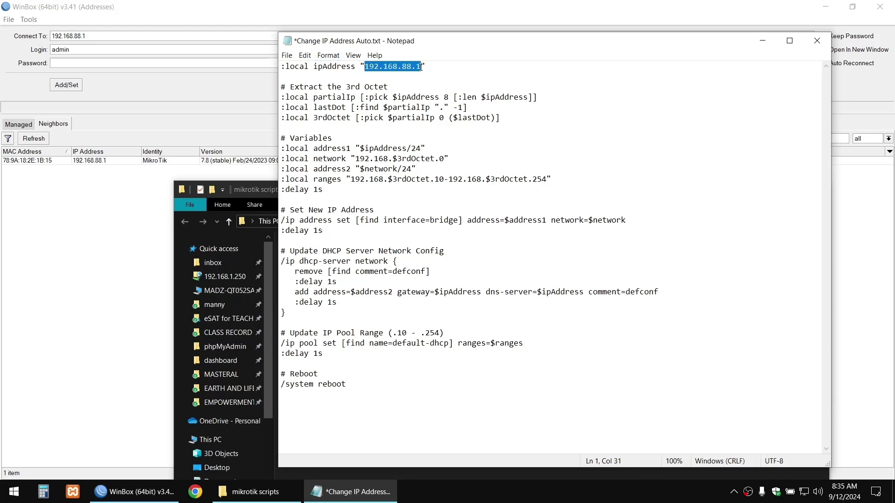
pyautogui.click(261, 191)
pyautogui.click(770, 192)
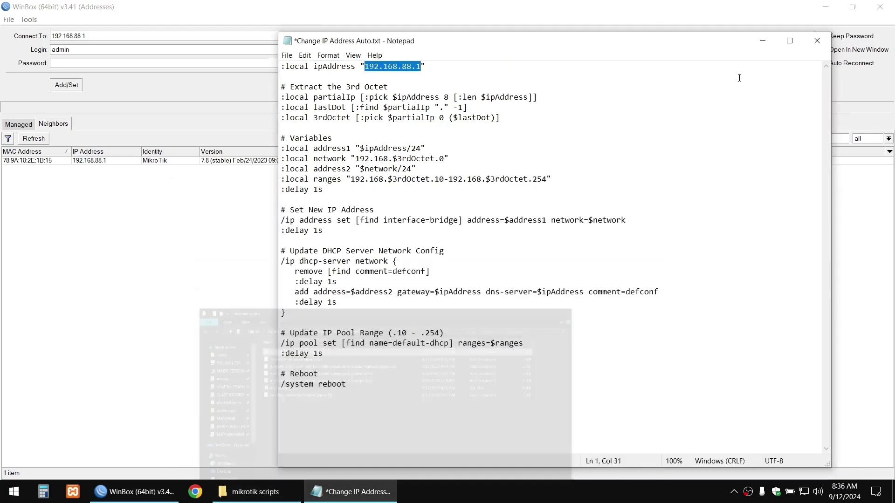
pyautogui.press('super+Right')
# Step: Restore the script's router address to 192.168.1.1 and review its comments and Variables section
pyautogui.click(579, 36)
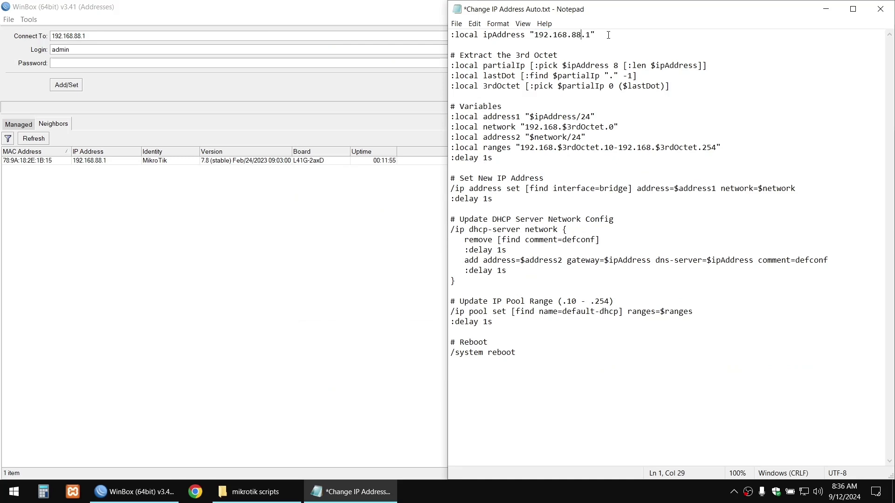
pyautogui.press('BackSpace')
pyautogui.press('BackSpace')
pyautogui.write('1')
pyautogui.moveTo(591, 35); pyautogui.dragTo(569, 360)
pyautogui.click(451, 55)
pyautogui.click(569, 360)
pyautogui.moveTo(450, 55); pyautogui.dragTo(578, 35)
pyautogui.click(559, 56)
pyautogui.doubleClick(573, 35)
pyautogui.click(573, 35)
pyautogui.click(591, 34)
pyautogui.moveTo(451, 106); pyautogui.dragTo(583, 138)
pyautogui.click(569, 138)
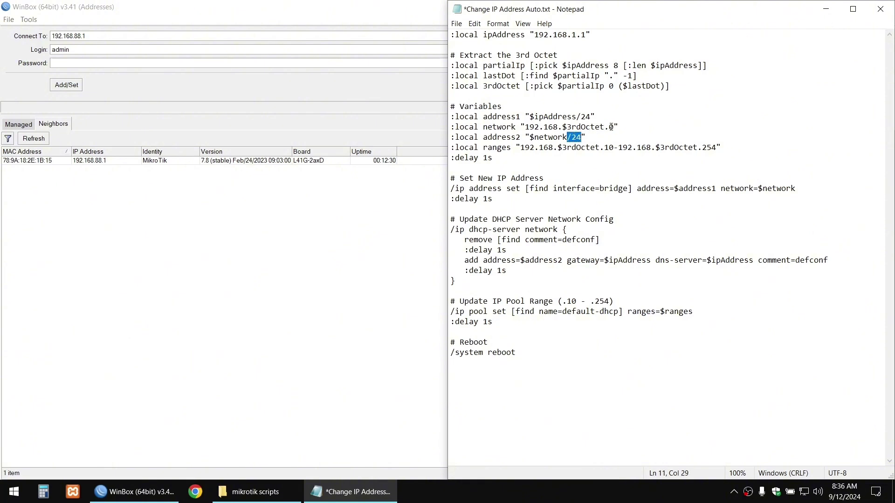
pyautogui.click(568, 154)
pyautogui.moveTo(521, 147); pyautogui.dragTo(642, 151)
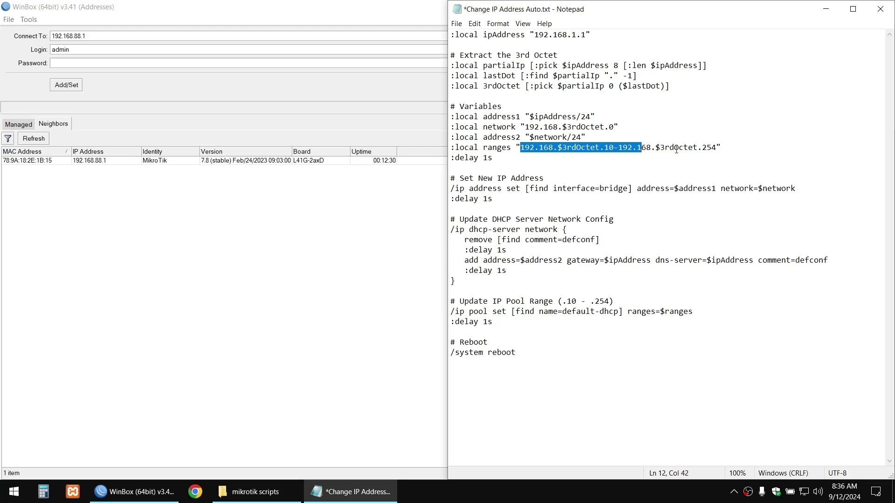
pyautogui.click(601, 147)
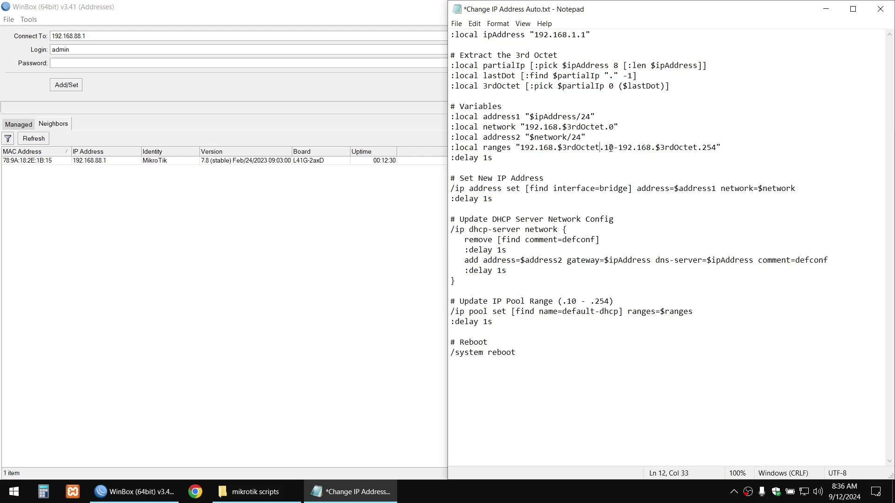
pyautogui.moveTo(600, 148); pyautogui.dragTo(615, 148)
pyautogui.moveTo(698, 148); pyautogui.dragTo(715, 148)
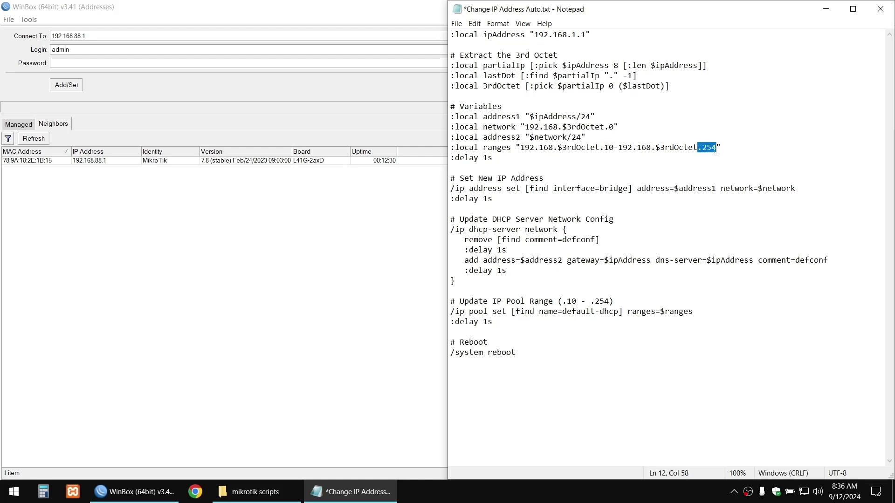
pyautogui.click(615, 147)
pyautogui.write('0')
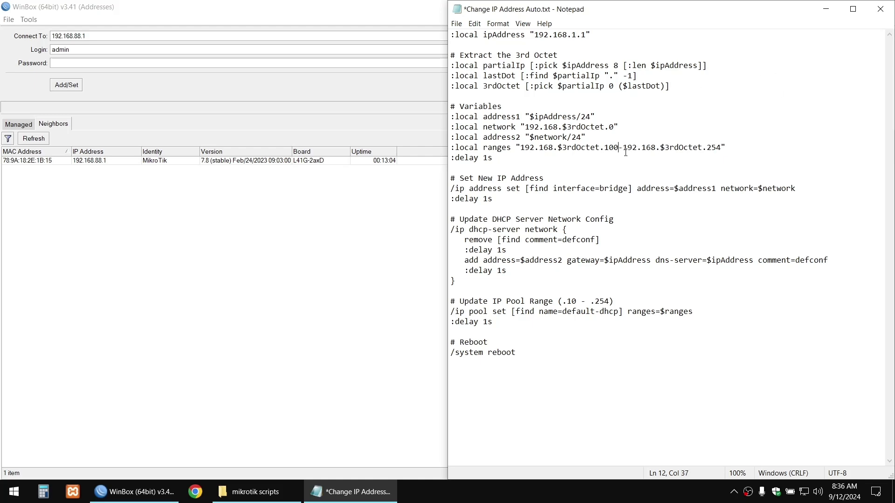
pyautogui.moveTo(604, 148); pyautogui.dragTo(615, 148)
pyautogui.write('1')
pyautogui.click(613, 148)
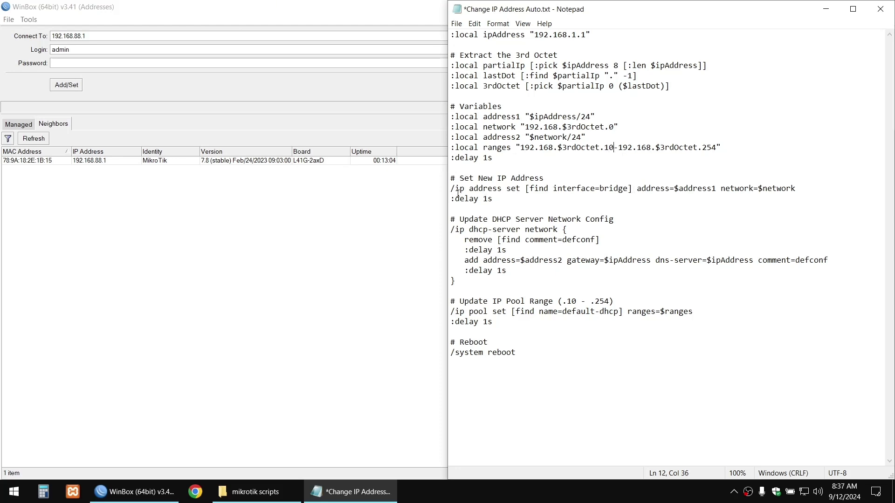
pyautogui.click(477, 167)
pyautogui.moveTo(453, 179); pyautogui.dragTo(531, 271)
pyautogui.click(531, 202)
pyautogui.moveTo(453, 189); pyautogui.dragTo(472, 188)
pyautogui.click(501, 189)
pyautogui.moveTo(494, 178); pyautogui.dragTo(543, 179)
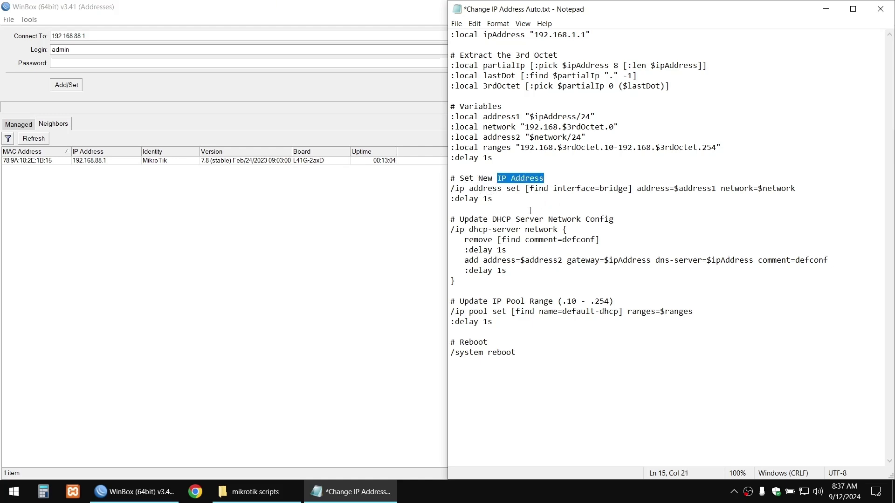
pyautogui.click(542, 197)
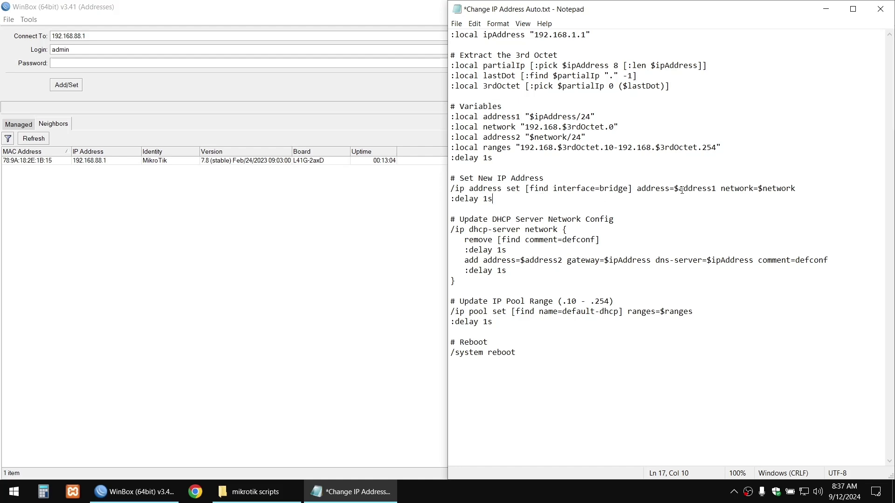
pyautogui.moveTo(674, 189); pyautogui.dragTo(797, 189)
pyautogui.click(514, 202)
pyautogui.moveTo(461, 239); pyautogui.dragTo(601, 239)
pyautogui.moveTo(461, 261); pyautogui.dragTo(826, 259)
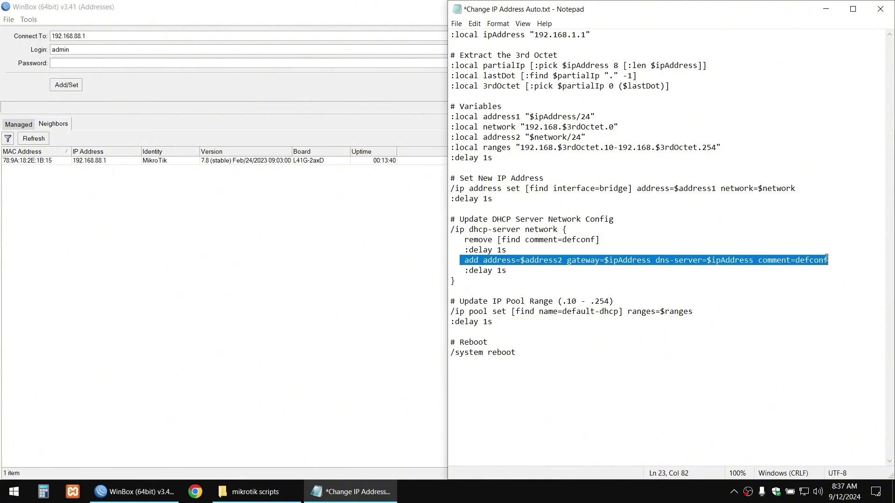
pyautogui.click(487, 263)
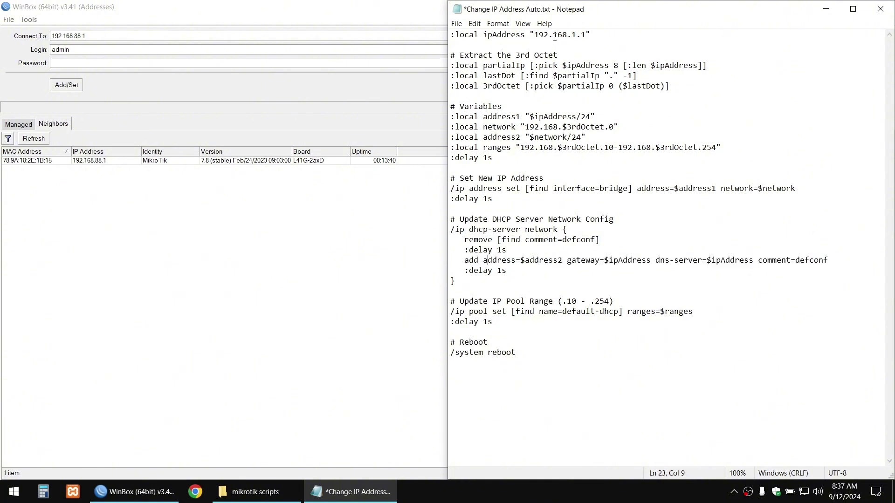
pyautogui.doubleClick(576, 35)
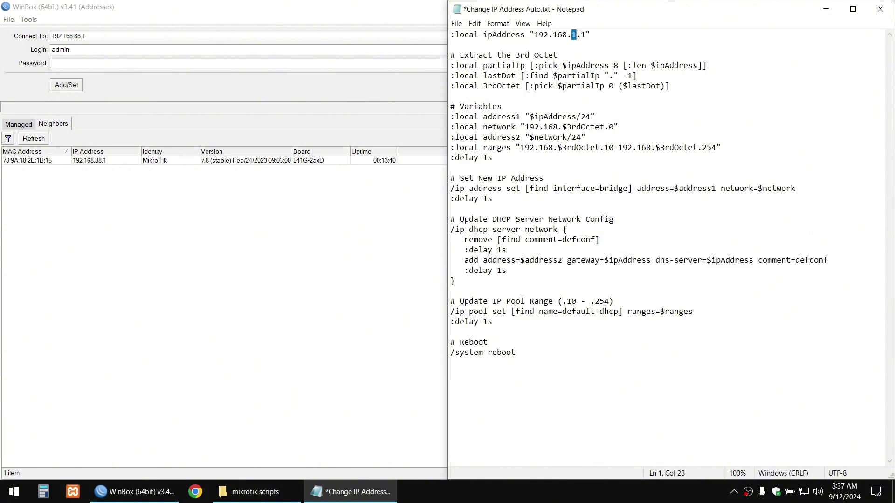
pyautogui.click(493, 260)
pyautogui.moveTo(460, 250); pyautogui.dragTo(507, 251)
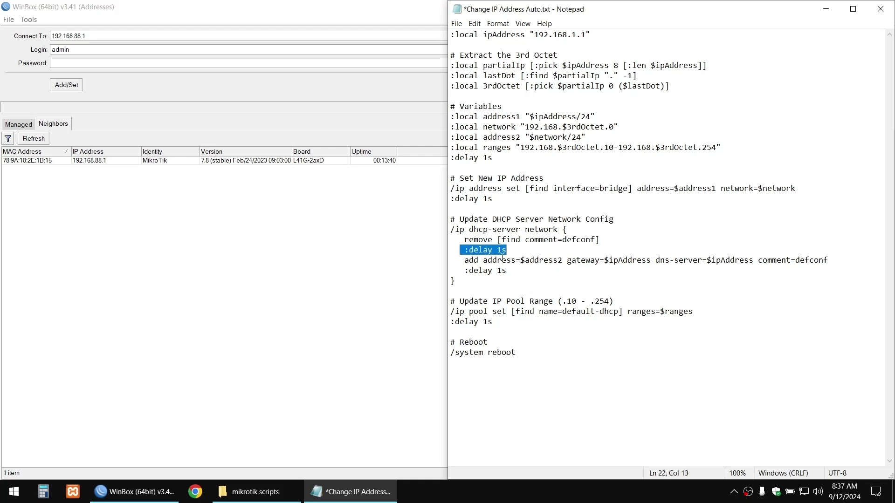
pyautogui.moveTo(460, 273); pyautogui.dragTo(456, 252)
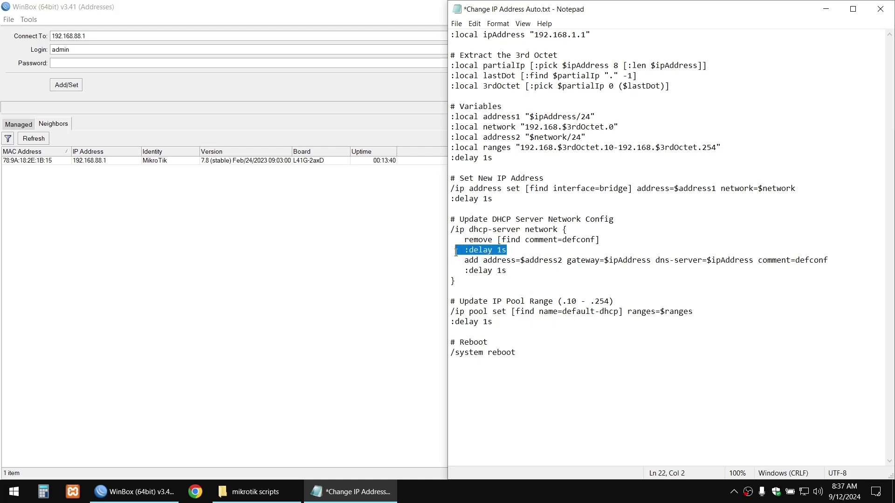
pyautogui.click(513, 268)
pyautogui.moveTo(452, 302); pyautogui.dragTo(604, 301)
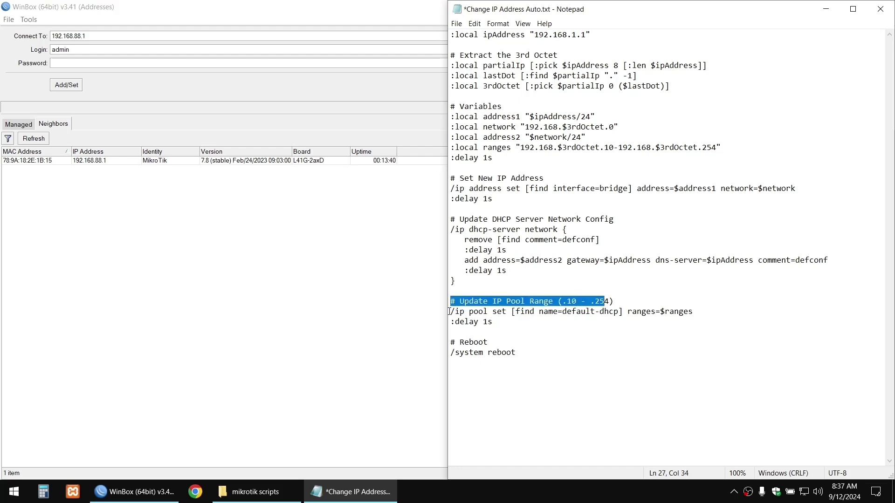
pyautogui.click(515, 312)
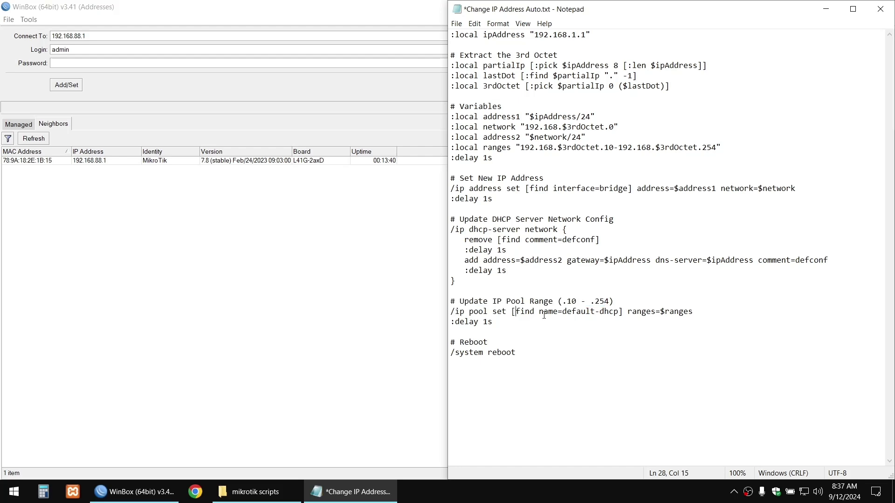
pyautogui.moveTo(694, 311); pyautogui.dragTo(661, 313)
pyautogui.moveTo(519, 148); pyautogui.dragTo(715, 149)
pyautogui.moveTo(495, 321); pyautogui.dragTo(417, 328)
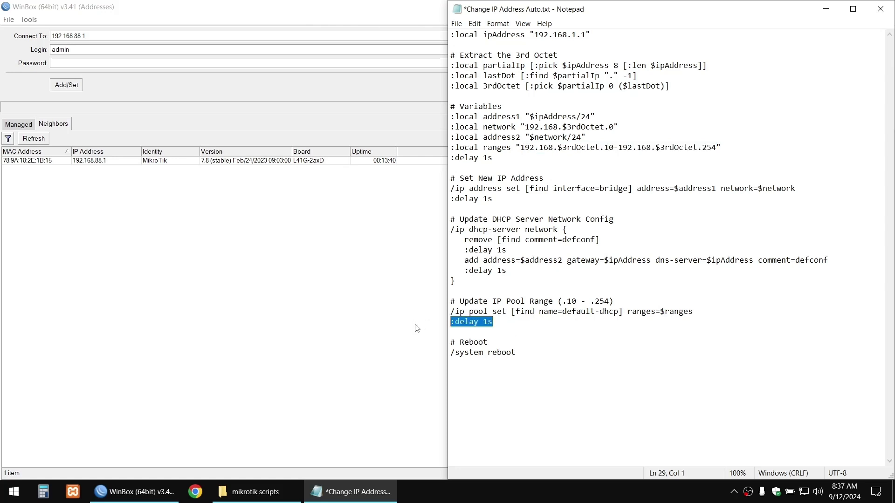
pyautogui.moveTo(517, 353); pyautogui.dragTo(418, 357)
pyautogui.click(551, 378)
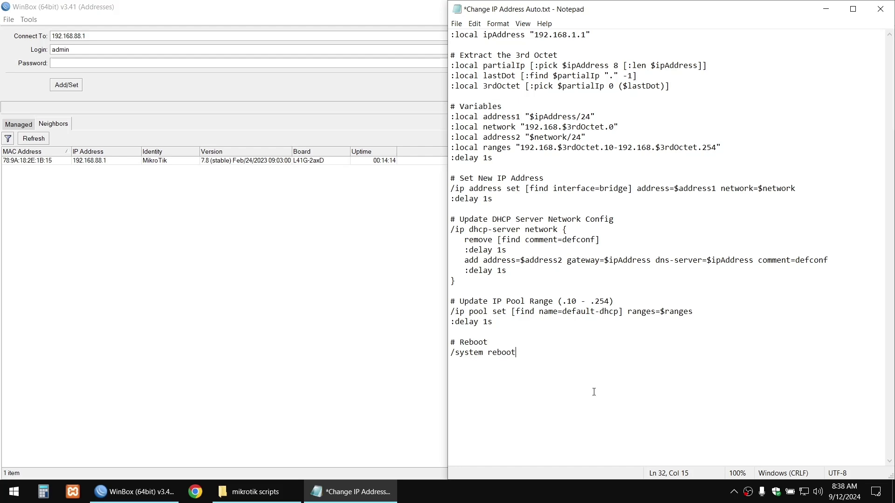
pyautogui.click(577, 34)
# Step: Target the router by MAC address 78:9A:18:2E:1B:15 and attempt a first login
pyautogui.click(238, 221)
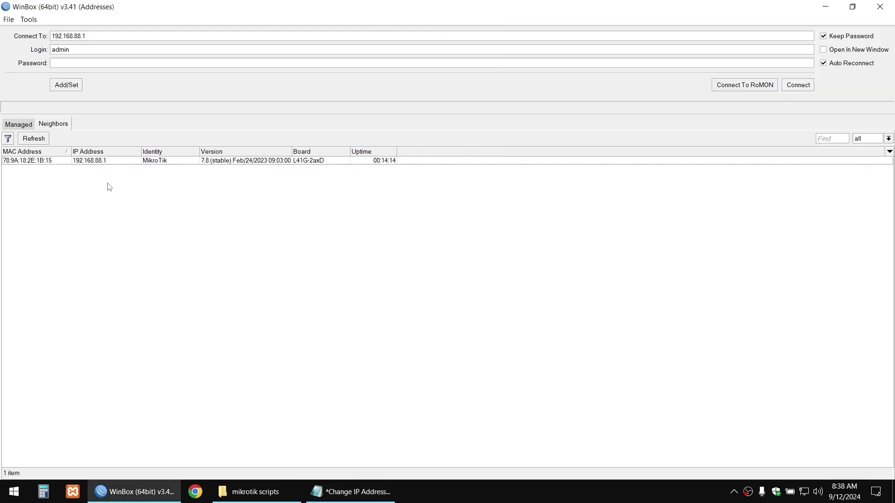
pyautogui.click(56, 164)
pyautogui.click(56, 162)
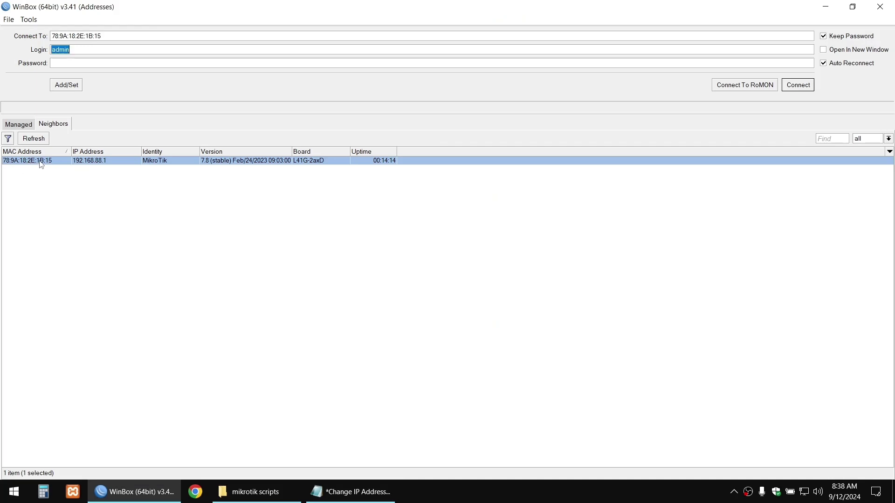
pyautogui.click(114, 36)
pyautogui.click(129, 40)
pyautogui.click(798, 85)
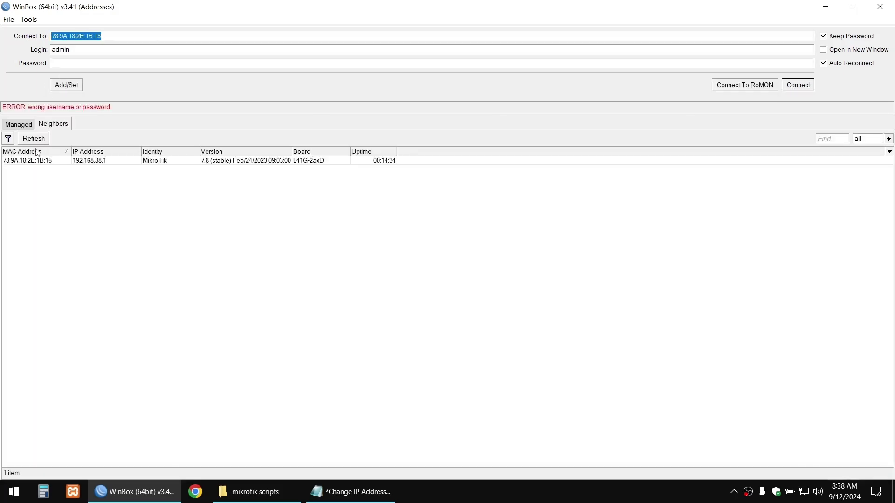
pyautogui.click(35, 139)
# Step: Enter the admin password and log in to the router
pyautogui.click(76, 66)
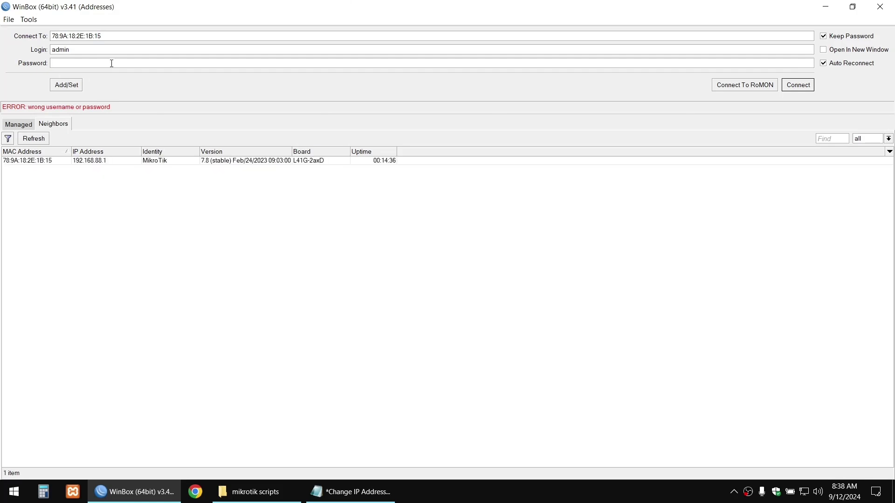
pyautogui.write('********')
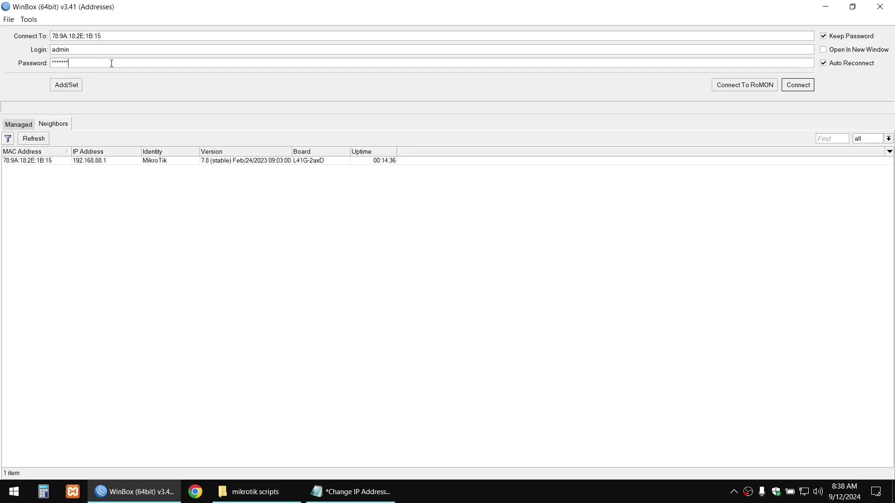
pyautogui.press('Return')
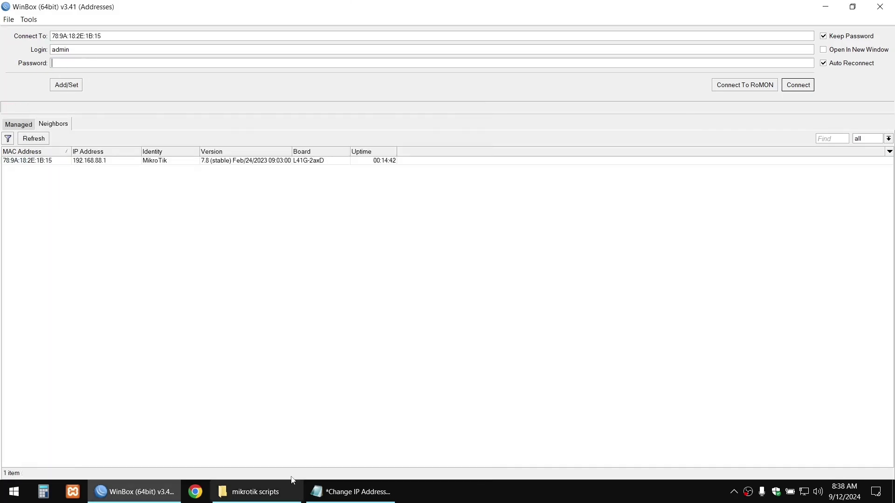
pyautogui.write('********')
pyautogui.press('Return')
pyautogui.press('Escape')
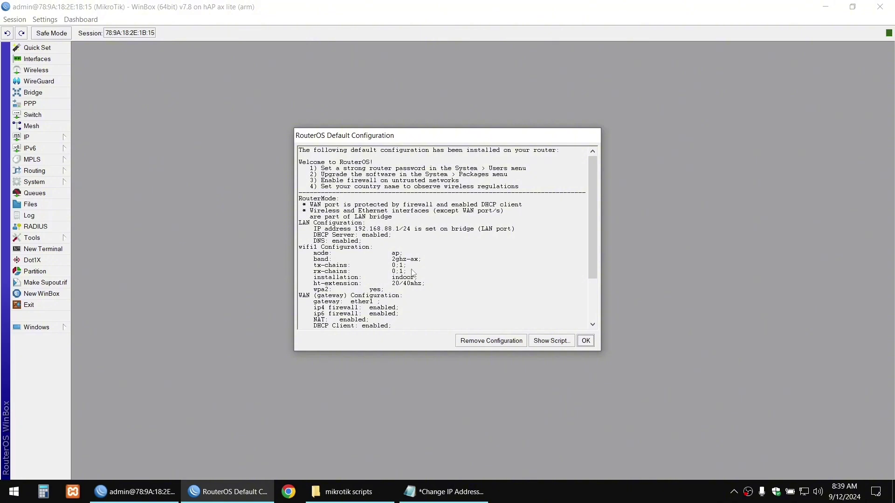
# Step: Accept the RouterOS Default Configuration notice with OK and cancel the Change Password Now dialog
pyautogui.moveTo(591, 276); pyautogui.dragTo(589, 281)
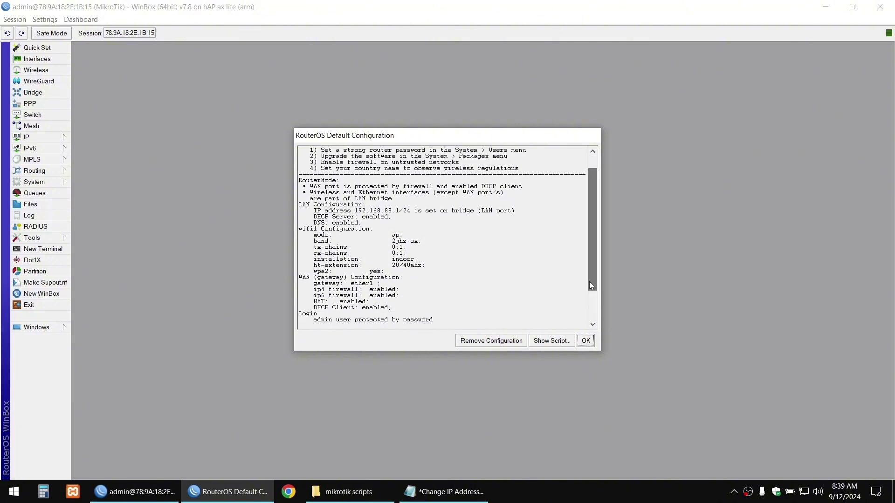
pyautogui.click(585, 341)
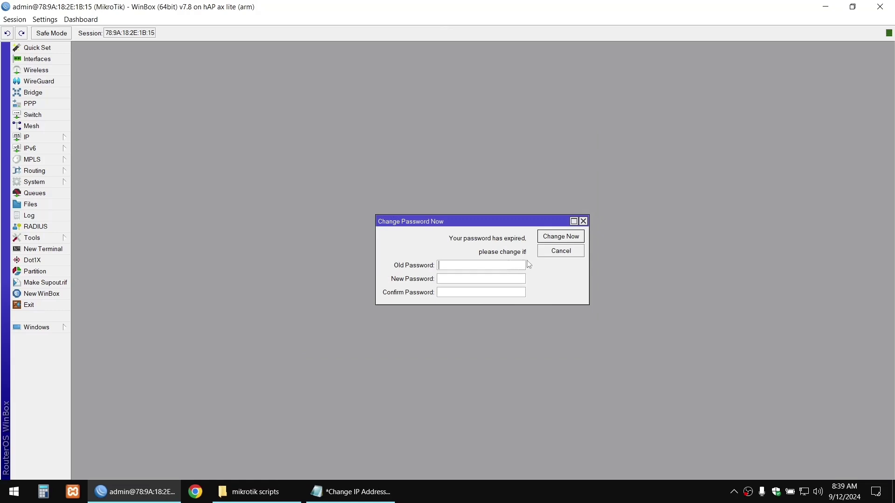
pyautogui.press('super')
pyautogui.write('ss')
pyautogui.press('Escape')
pyautogui.press('Escape')
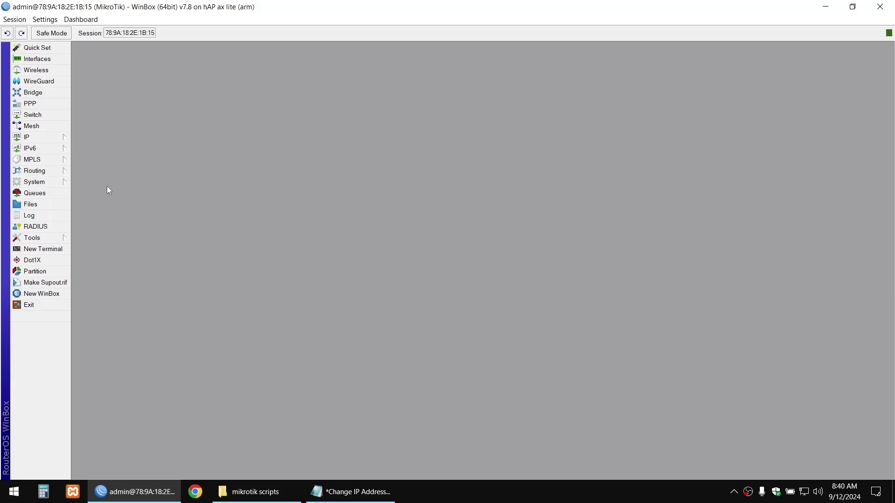
# Step: Select the entire IP-change script in Notepad, then open WinBox's System menu
pyautogui.click(350, 492)
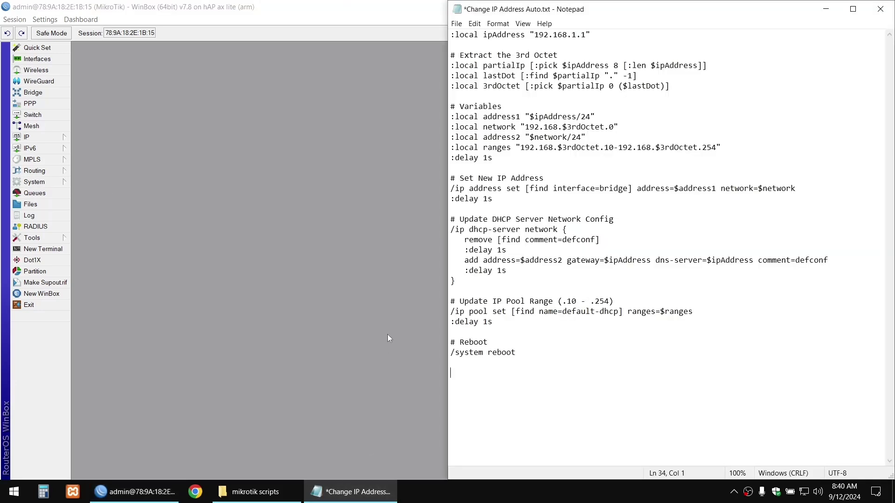
pyautogui.click(574, 407)
pyautogui.moveTo(531, 370); pyautogui.dragTo(457, 32)
pyautogui.hotkey('ctrl', 'c')
pyautogui.click(176, 158)
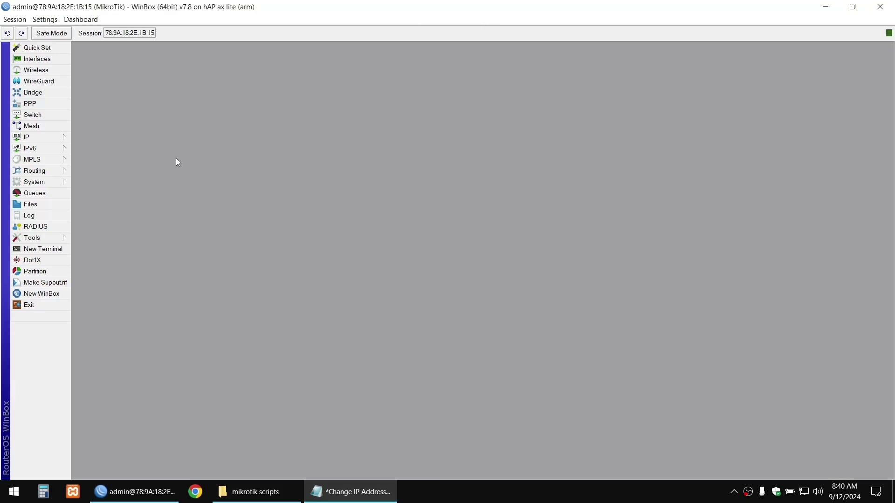
pyautogui.click(59, 182)
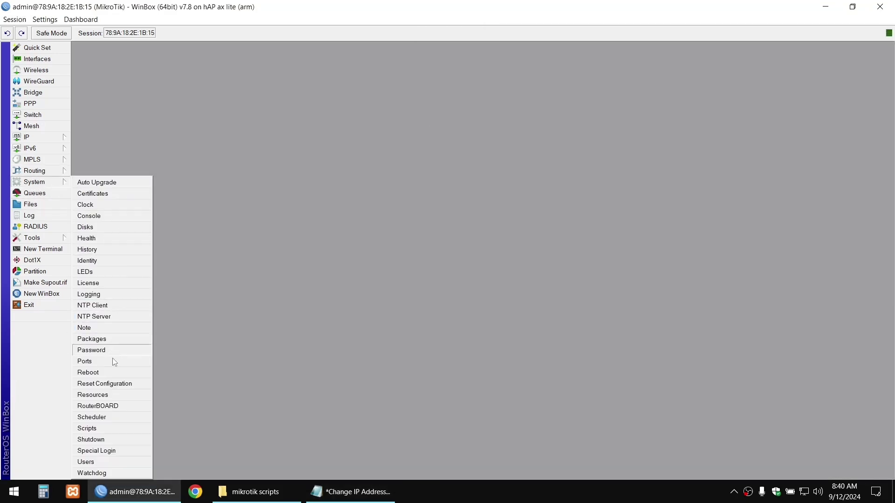
# Step: Add a new script in System > Scripts named Change IP Address Auto and enlarge its window
pyautogui.click(108, 430)
pyautogui.moveTo(429, 164); pyautogui.dragTo(217, 165)
pyautogui.moveTo(380, 243); pyautogui.dragTo(610, 244)
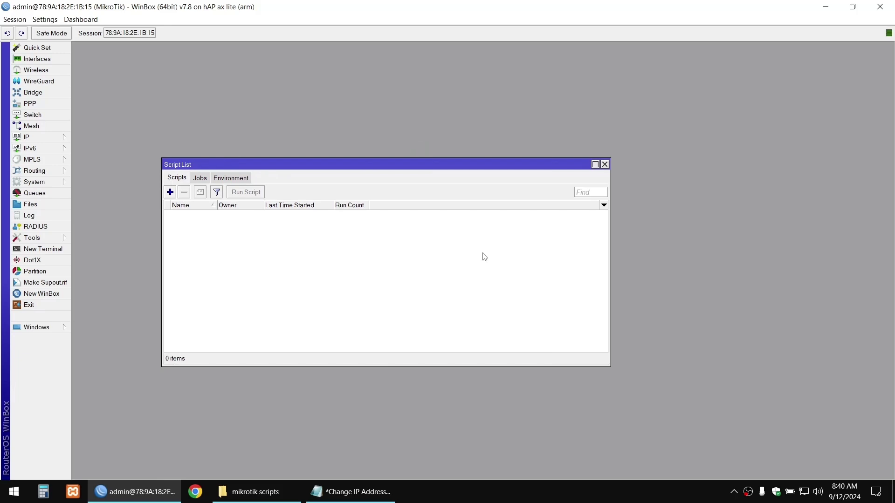
pyautogui.click(170, 192)
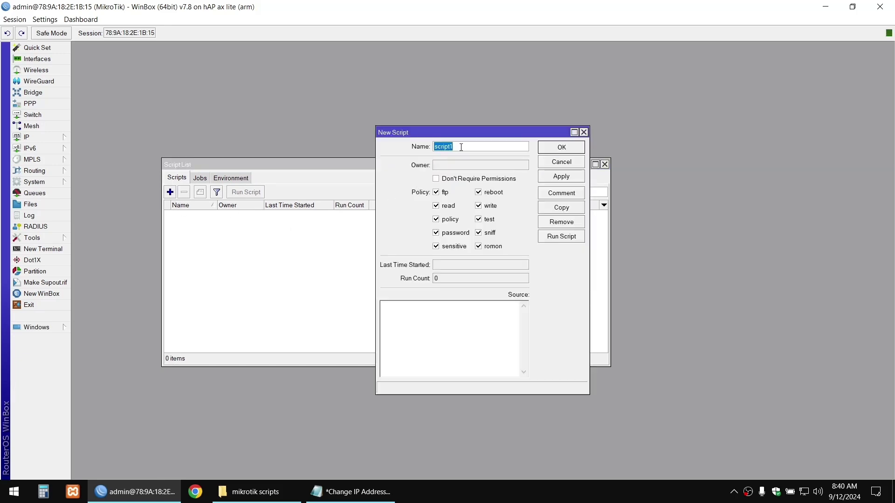
pyautogui.write('change IP Address Auto')
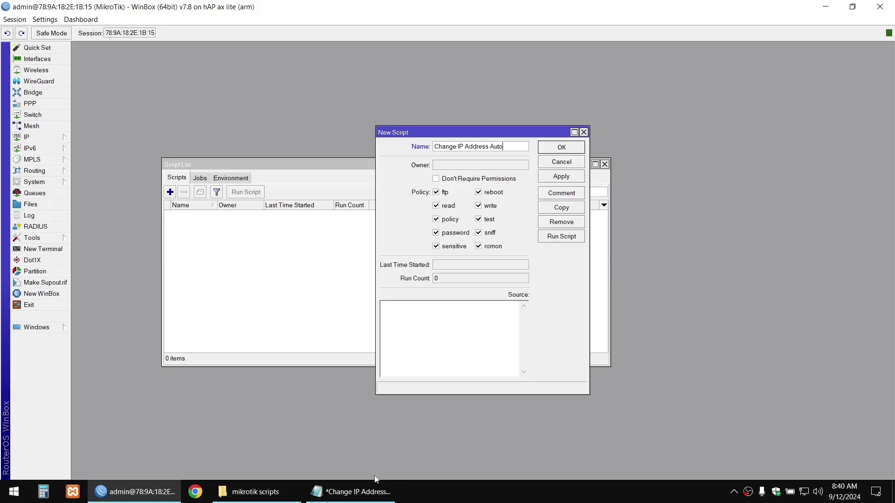
pyautogui.moveTo(424, 134); pyautogui.dragTo(240, 79)
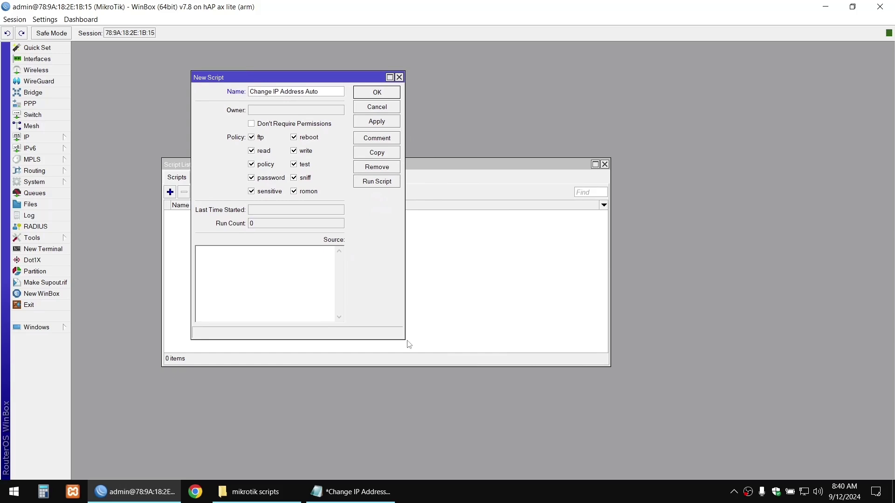
pyautogui.moveTo(403, 341); pyautogui.dragTo(734, 431)
# Step: Paste the Notepad script into the new script's Source, apply it, and run it
pyautogui.hotkey('alt', 'Tab')
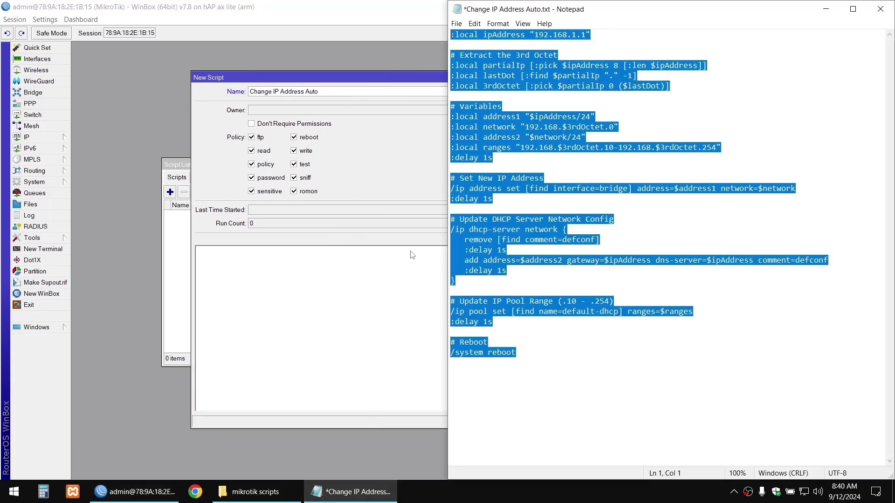
pyautogui.click(340, 323)
pyautogui.hotkey('ctrl', 'v')
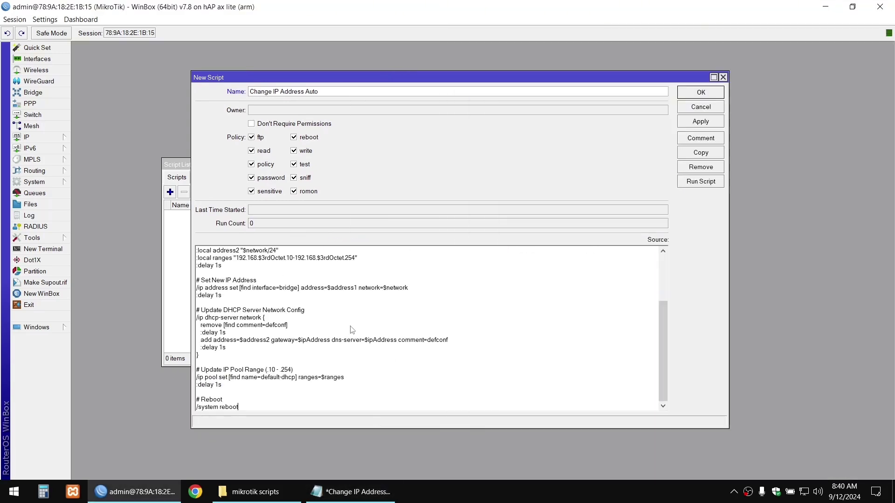
pyautogui.click(697, 122)
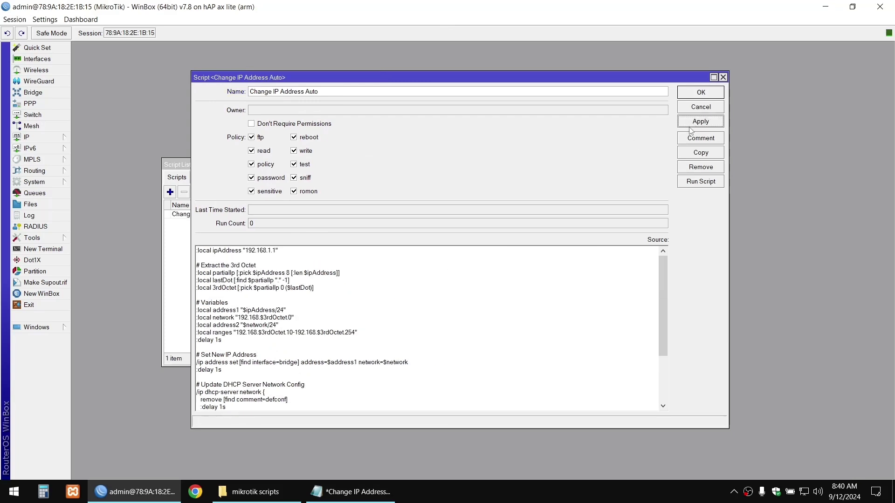
pyautogui.click(698, 122)
pyautogui.doubleClick(270, 250)
pyautogui.doubleClick(273, 251)
pyautogui.click(694, 187)
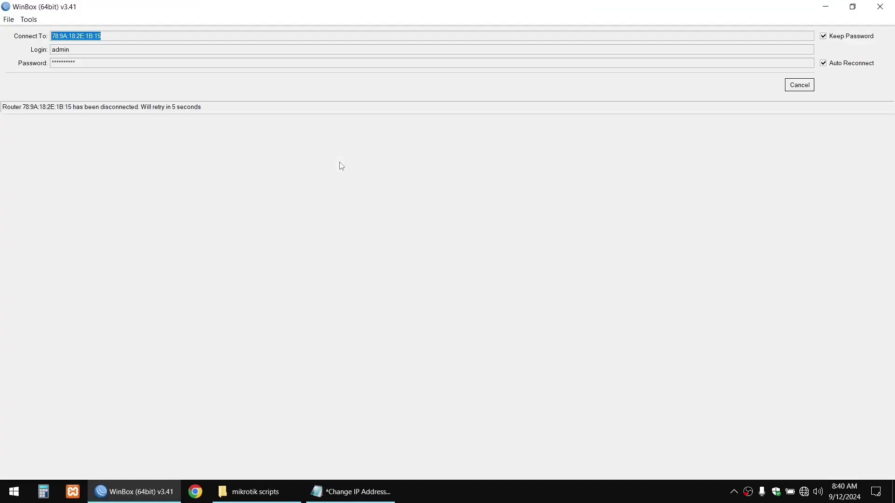
# Step: Enter the router password, refresh Neighbors, and connect to the router at 192.168.1.1
pyautogui.click(800, 86)
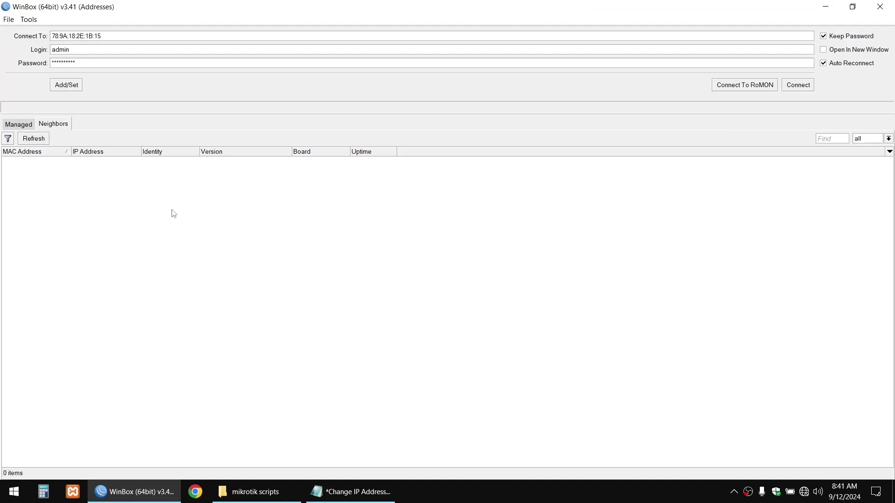
pyautogui.press('Tab')
pyautogui.write('********')
pyautogui.click(43, 142)
pyautogui.click(95, 161)
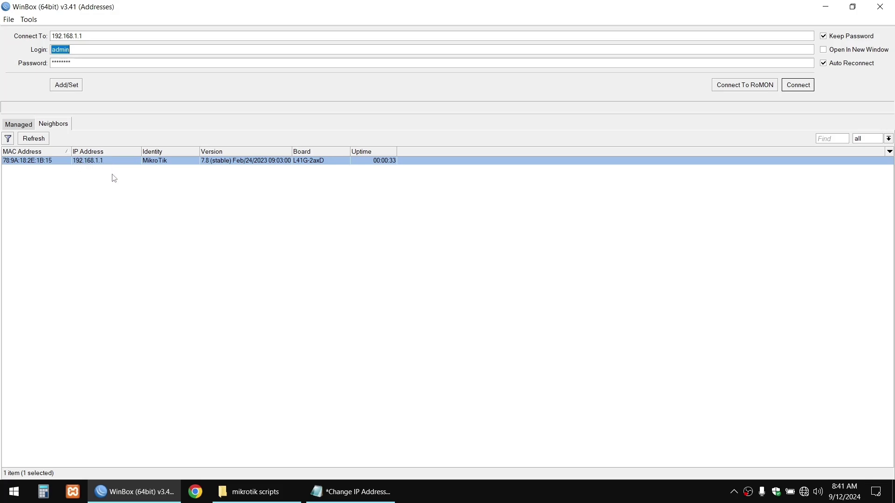
pyautogui.click(54, 172)
pyautogui.click(83, 163)
pyautogui.click(62, 169)
pyautogui.click(89, 162)
pyautogui.click(124, 35)
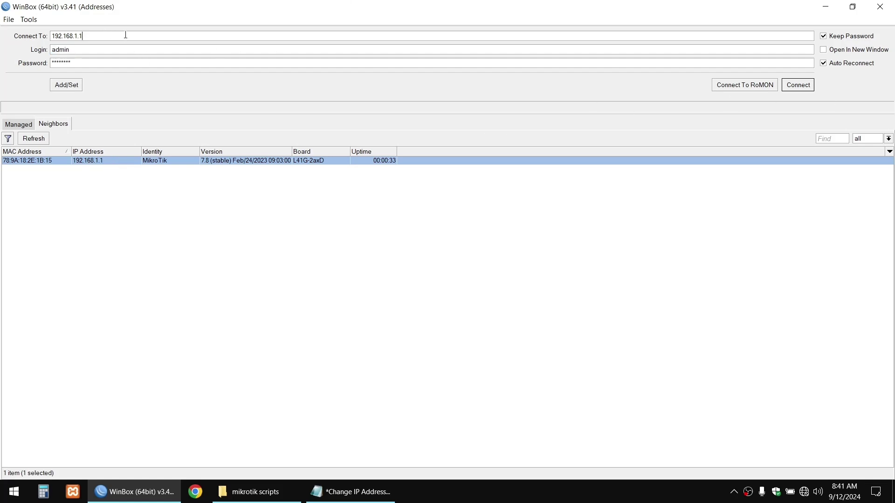
pyautogui.click(798, 86)
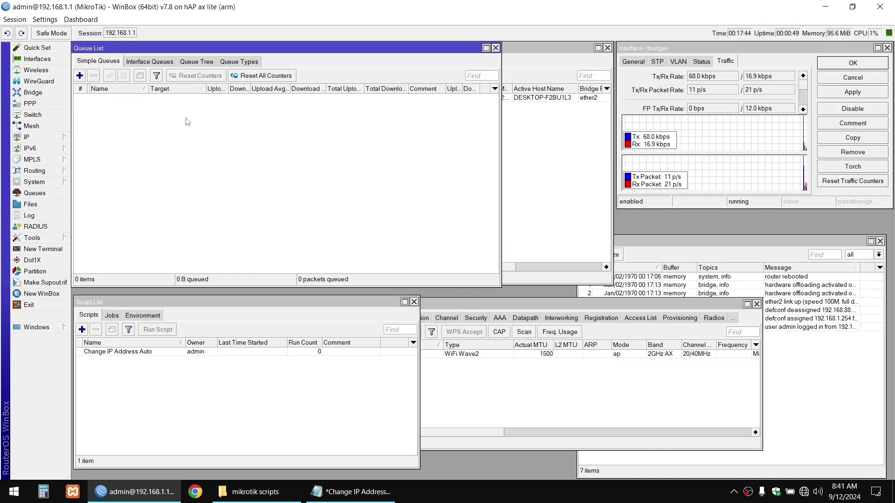
# Step: Rearrange the Queue List and Wireless Tables windows and bring the DHCP Server leases forward
pyautogui.moveTo(182, 47)
pyautogui.mouseDown()
pyautogui.moveTo(196, 58)
pyautogui.moveTo(181, 45)
pyautogui.mouseUp()
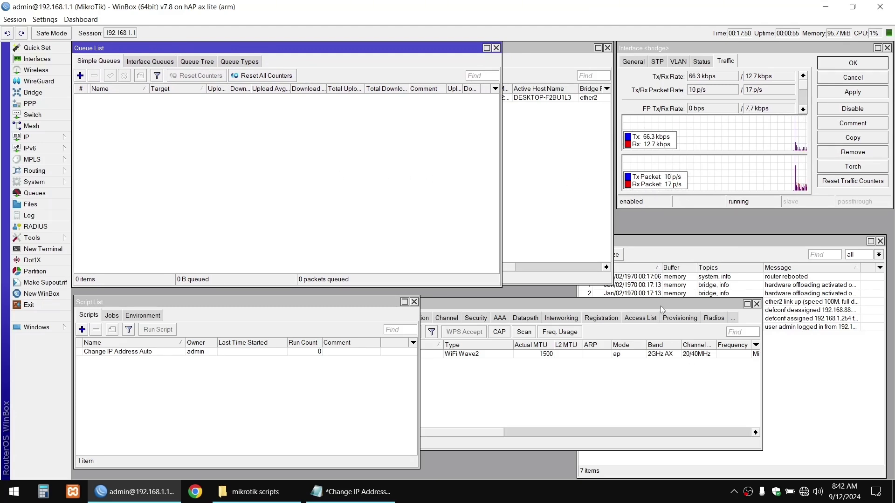
pyautogui.moveTo(661, 304); pyautogui.dragTo(639, 306)
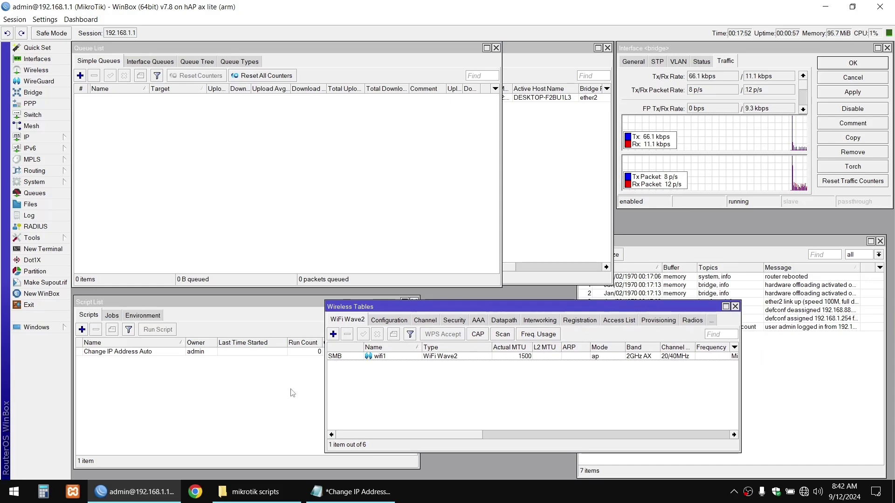
pyautogui.click(289, 391)
pyautogui.click(438, 184)
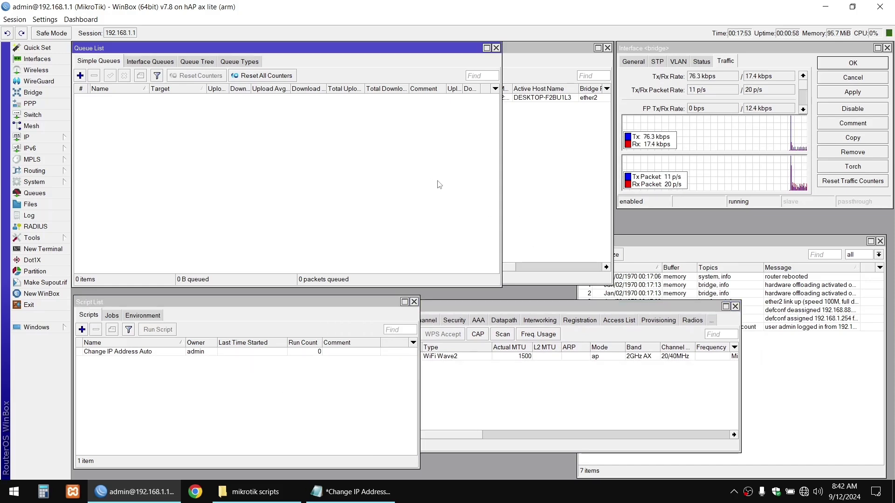
pyautogui.click(552, 204)
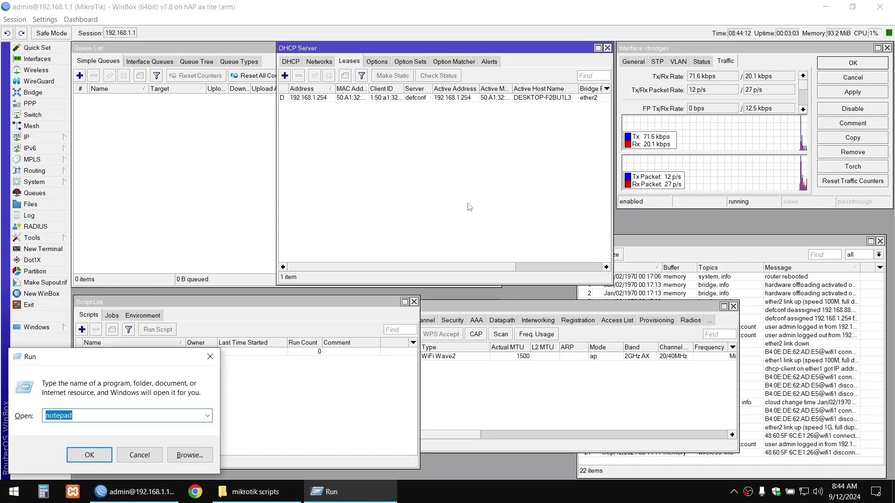
# Step: Run ipconfig in Command Prompt and copy the IPv4 address 192.168.1.254
pyautogui.write('CMD')
pyautogui.press('Return')
pyautogui.write('ipconfig')
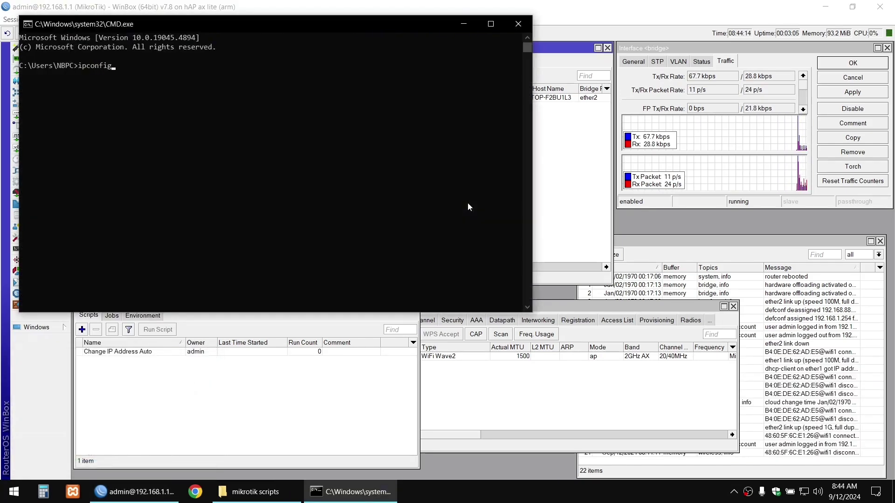
pyautogui.press('Return')
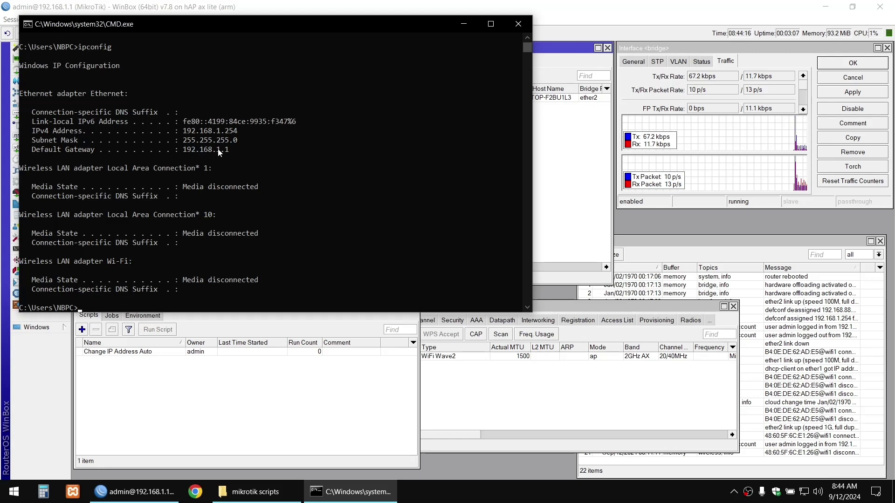
pyautogui.scroll(1, 205, 154)
pyautogui.moveTo(185, 153); pyautogui.dragTo(235, 154)
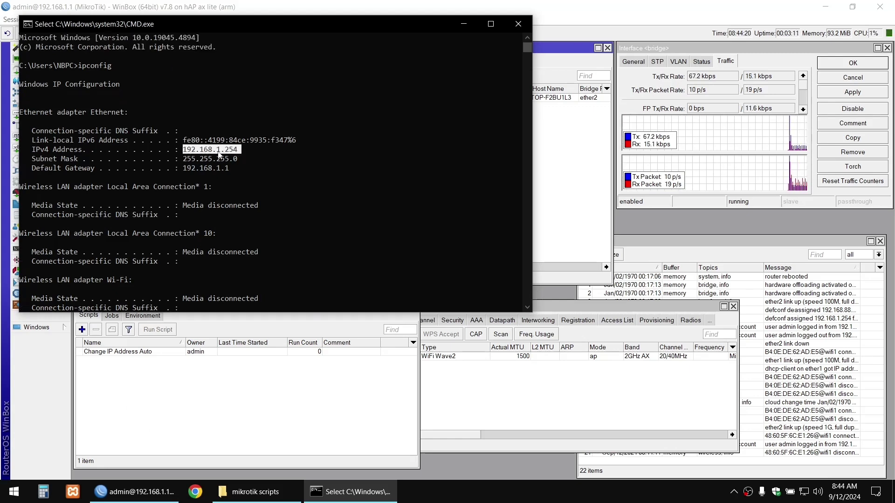
pyautogui.rightClick(219, 154)
pyautogui.click(257, 158)
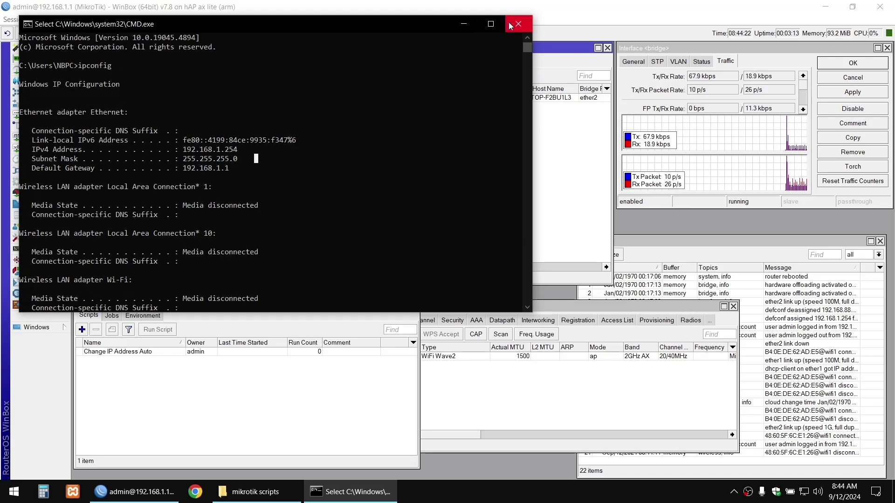
# Step: Ping google.com four times with 0% loss, then close Command Prompt
pyautogui.scroll(-2, 379, 179)
pyautogui.write('ping ')
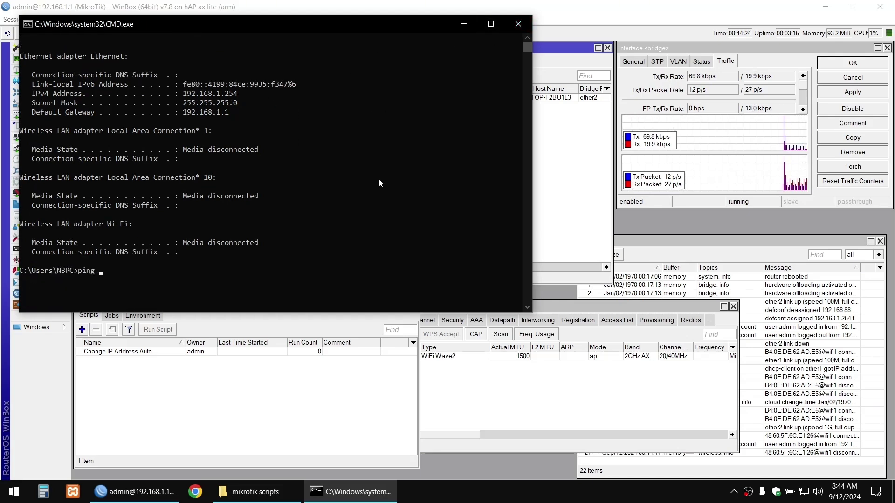
pyautogui.write('google.com')
pyautogui.press('Return')
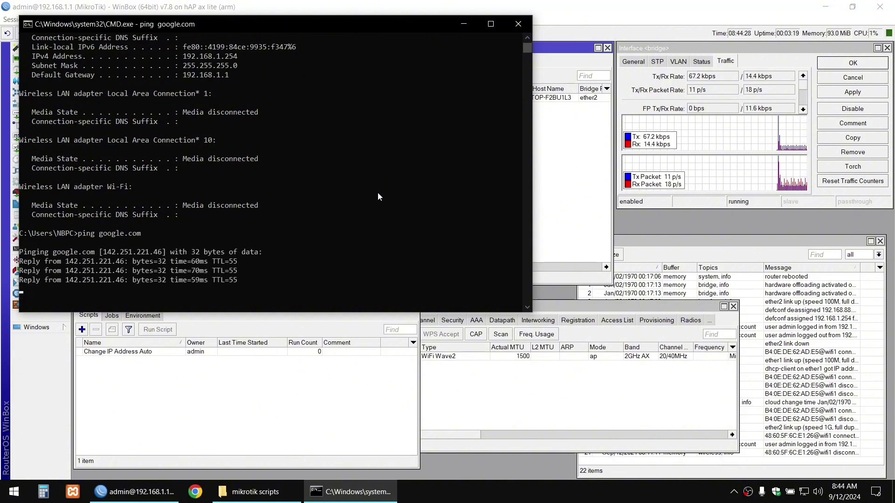
pyautogui.press('Up')
pyautogui.press('Return')
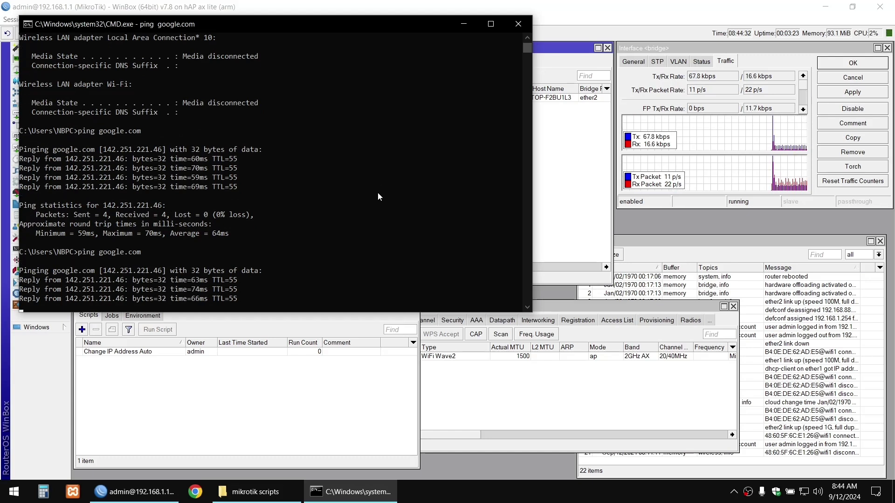
pyautogui.press('Up')
pyautogui.press('Return')
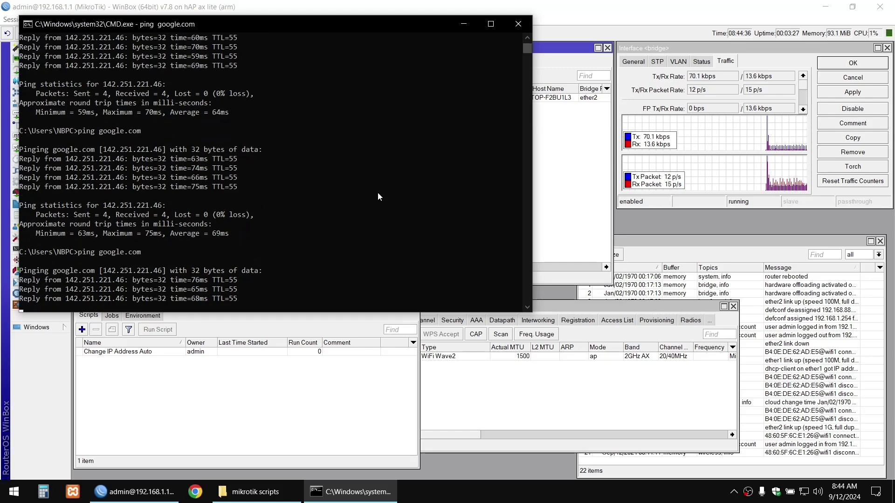
pyautogui.press('Up')
pyautogui.press('Return')
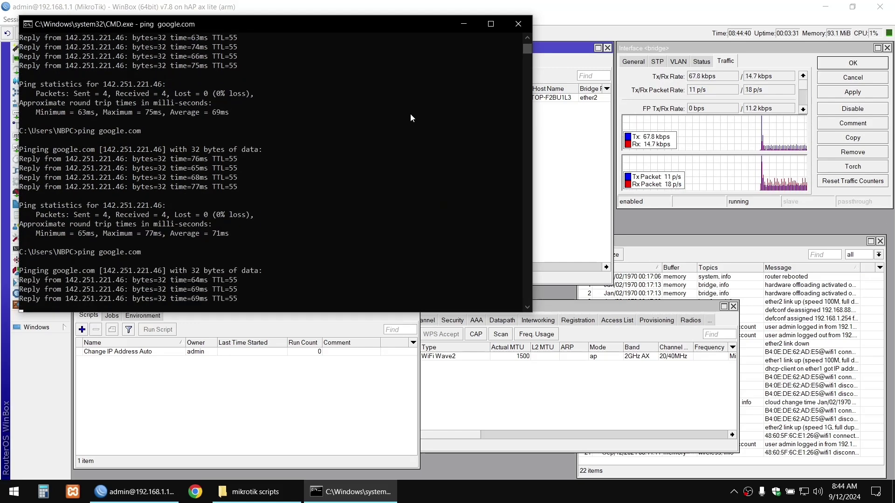
pyautogui.click(511, 27)
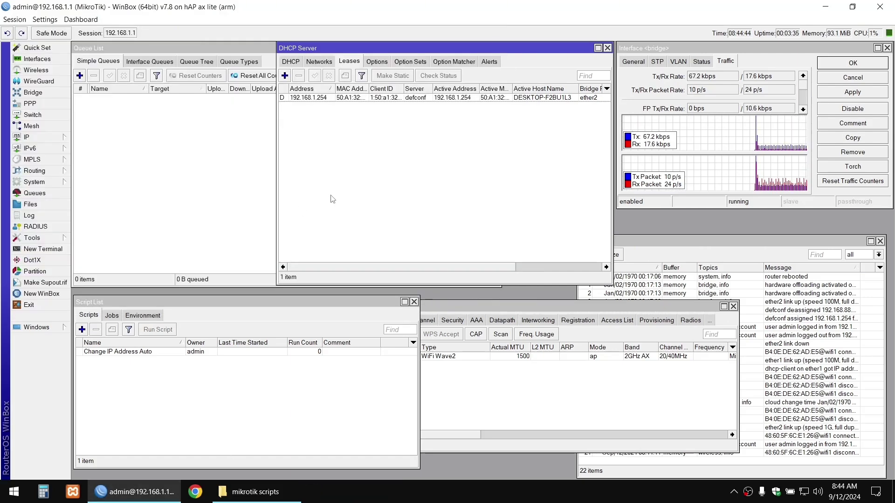
pyautogui.click(192, 497)
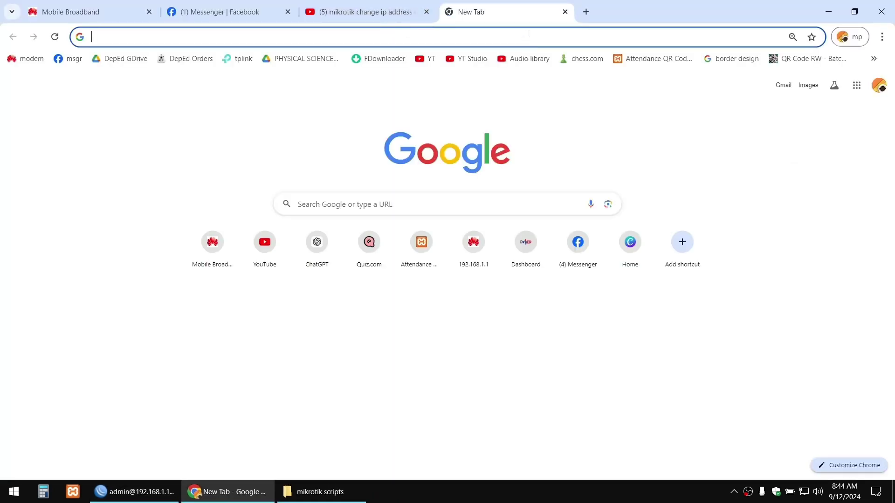
# Step: Search Google for 'speed test' and start Google's internet speed test
pyautogui.click(527, 34)
pyautogui.write('speed test')
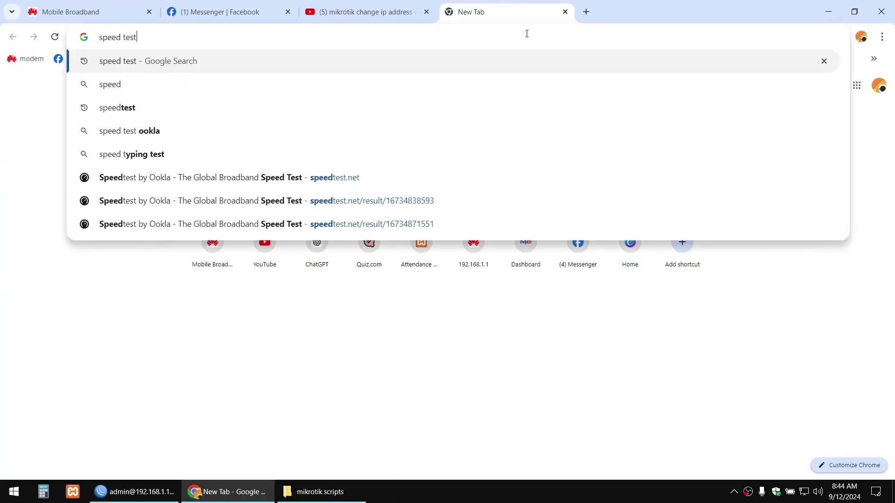
pyautogui.press('Return')
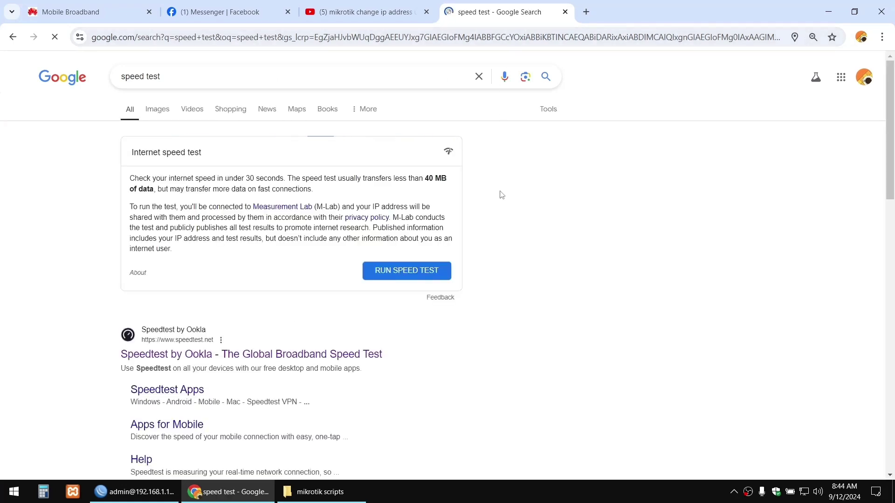
pyautogui.click(411, 279)
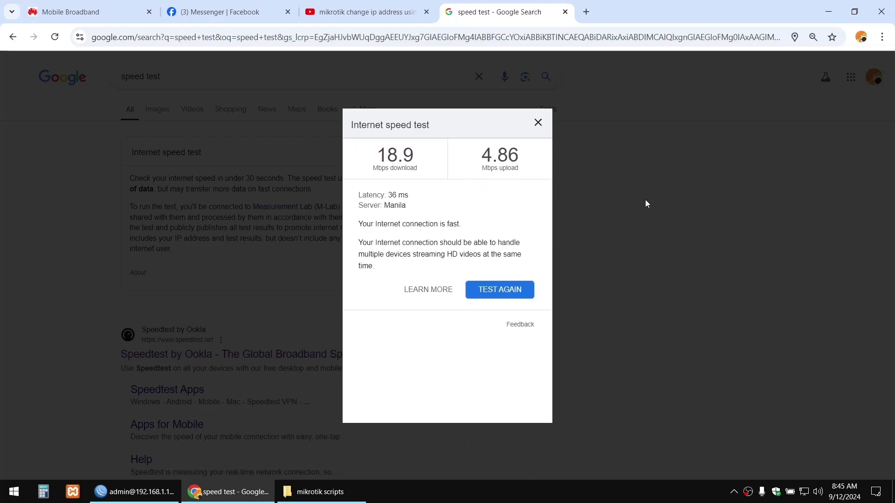
# Step: Highlight the 18.9 Mbps download and 4.86 Mbps upload results, then clear the highlight
pyautogui.moveTo(373, 155); pyautogui.dragTo(522, 159)
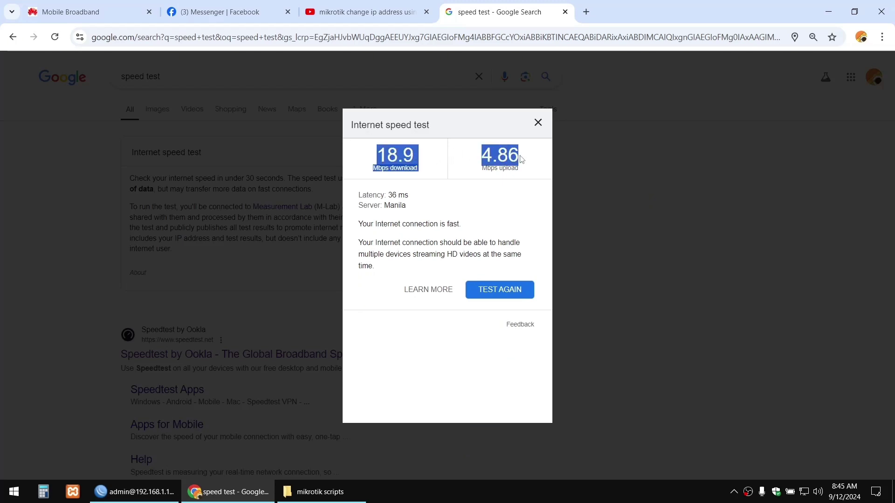
pyautogui.click(516, 199)
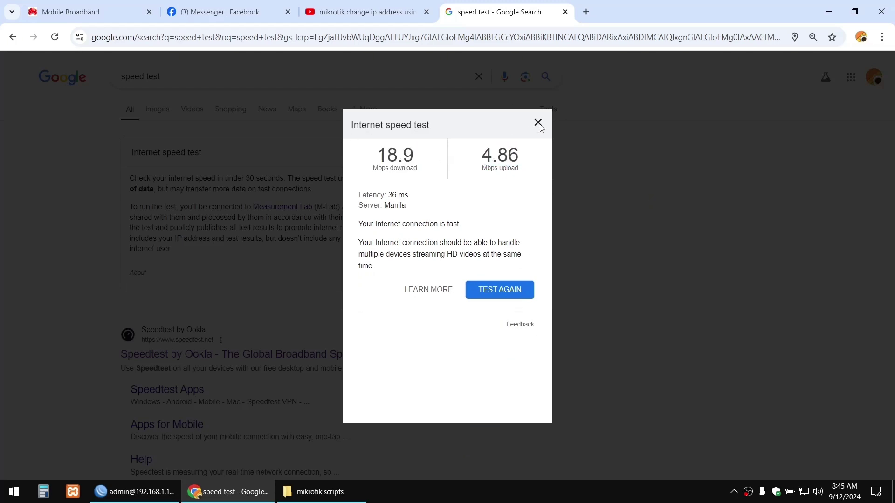
pyautogui.rightClick(752, 492)
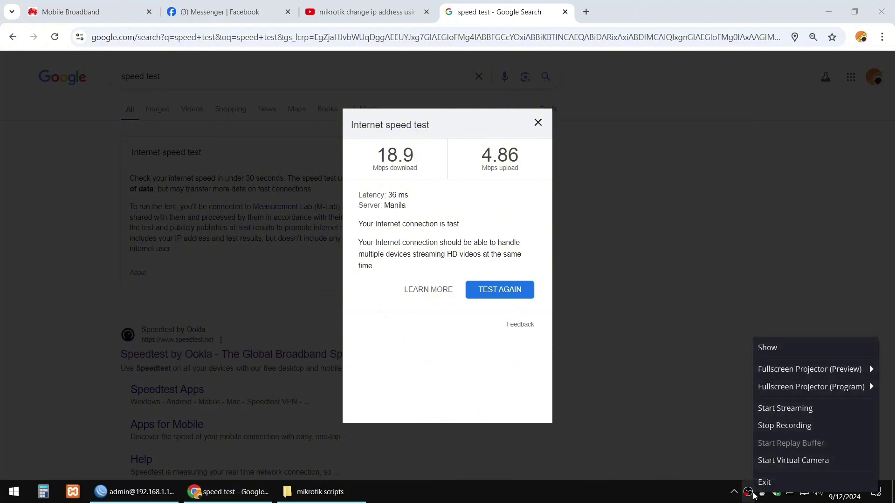